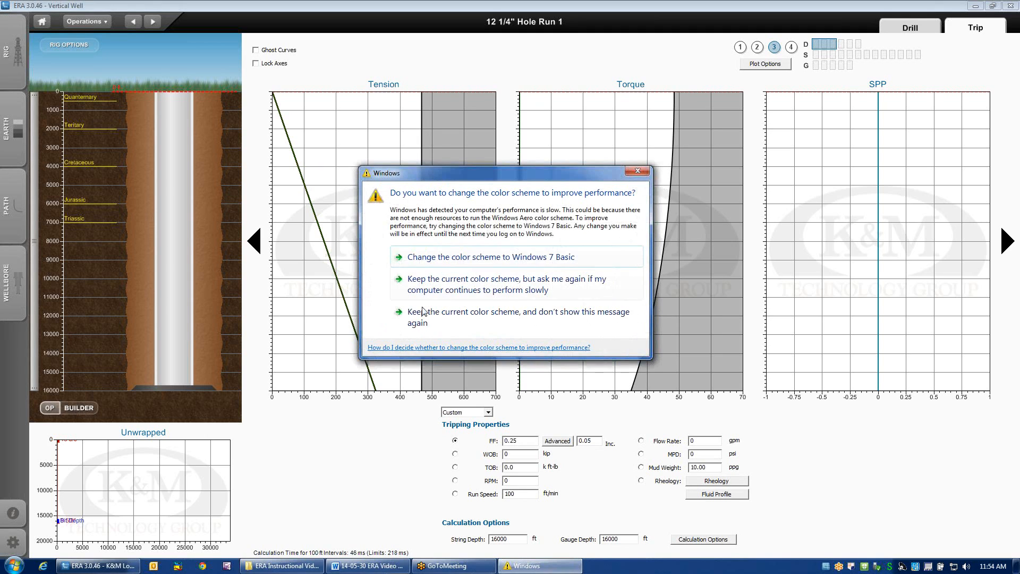
# Step: Keep the current color scheme without further warnings and display the first S plot set with Tension, Torque and VME stress
pyautogui.click(423, 312)
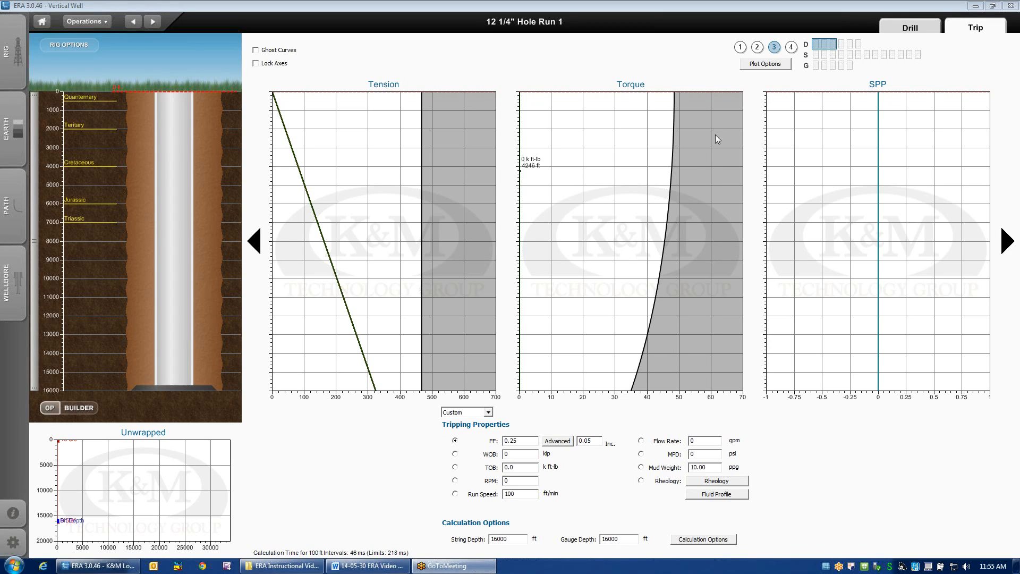
pyautogui.click(819, 56)
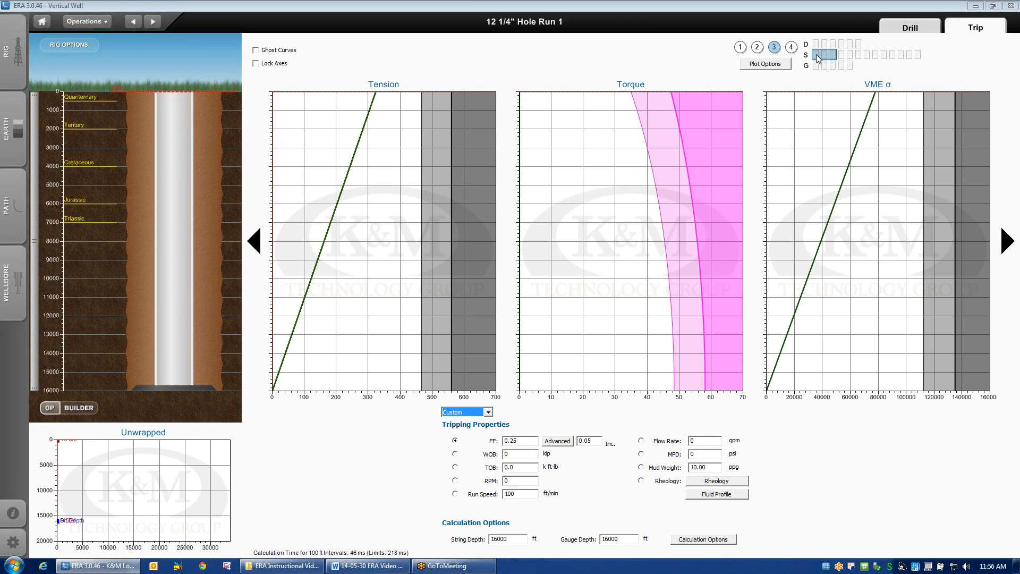
pyautogui.moveTo(355, 186)
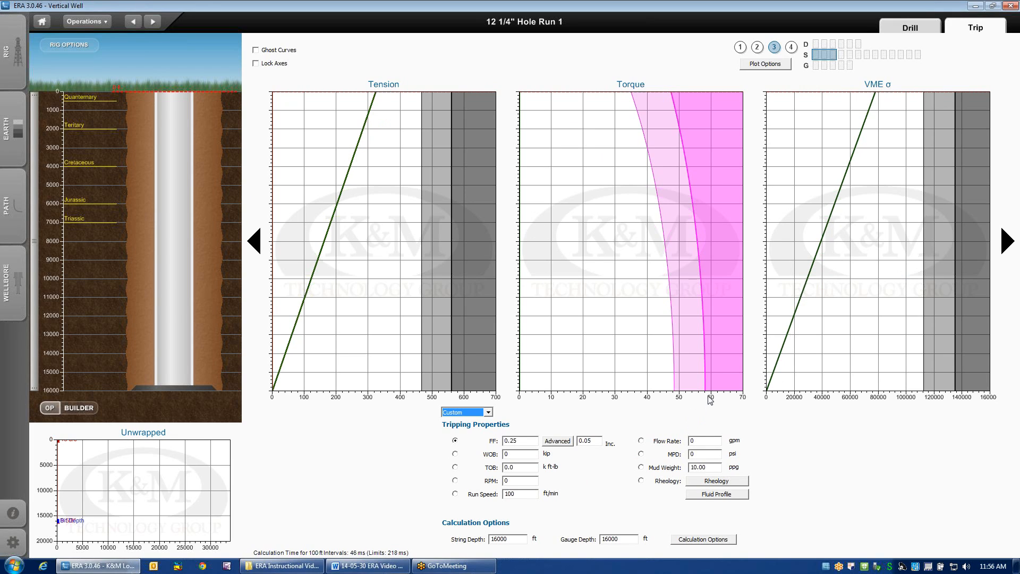
pyautogui.moveTo(710, 396)
# Step: Try overpull on the string by setting WOB to -160, -150 and -140 kip in turn
pyautogui.moveTo(177, 387)
pyautogui.mouseDown()
pyautogui.moveTo(176, 124)
pyautogui.moveTo(159, 404)
pyautogui.mouseUp()
pyautogui.click(505, 454)
pyautogui.write('-16')
pyautogui.press('Return')
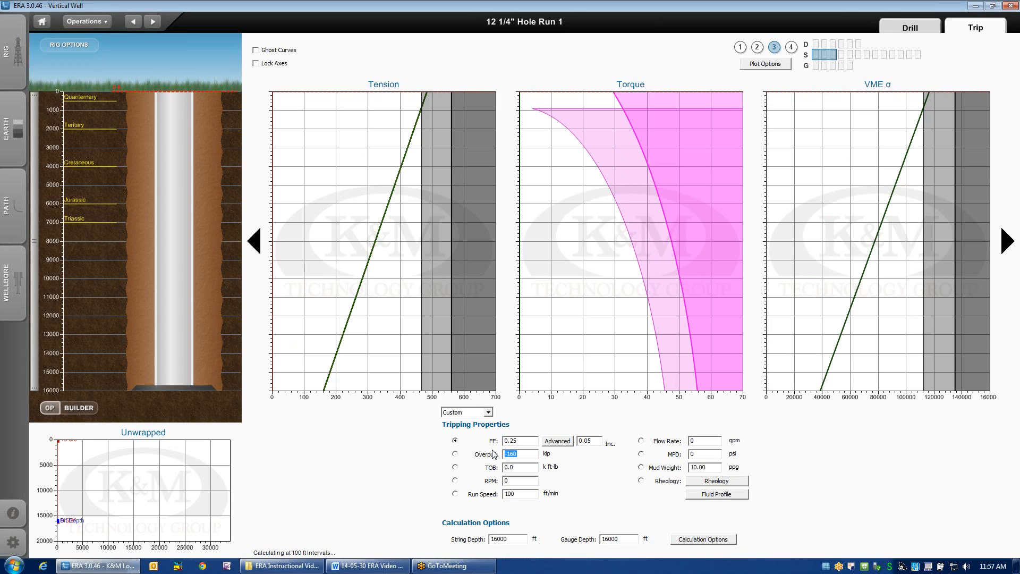
pyautogui.write('-150')
pyautogui.press('Return')
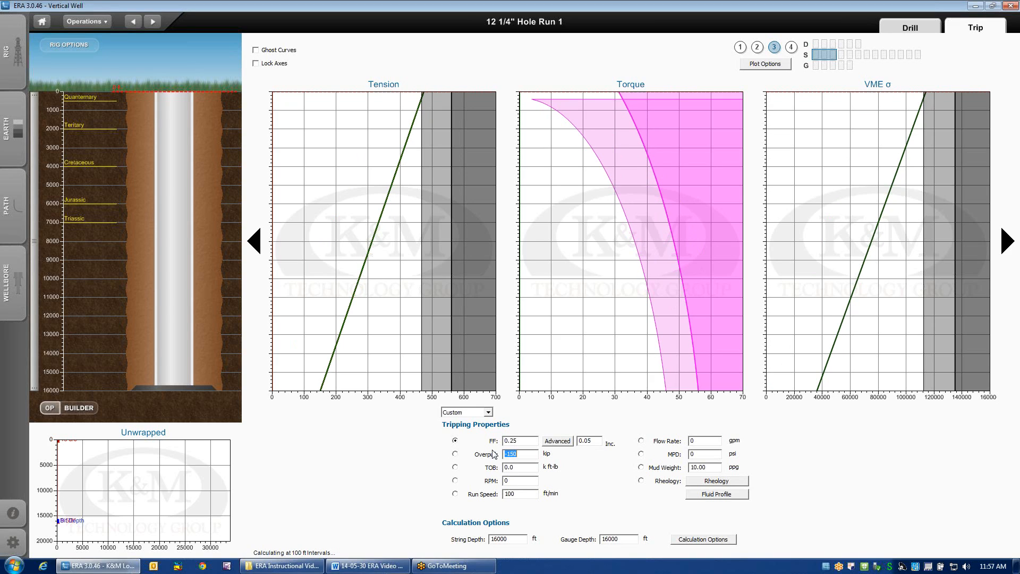
pyautogui.write('-140')
pyautogui.press('Return')
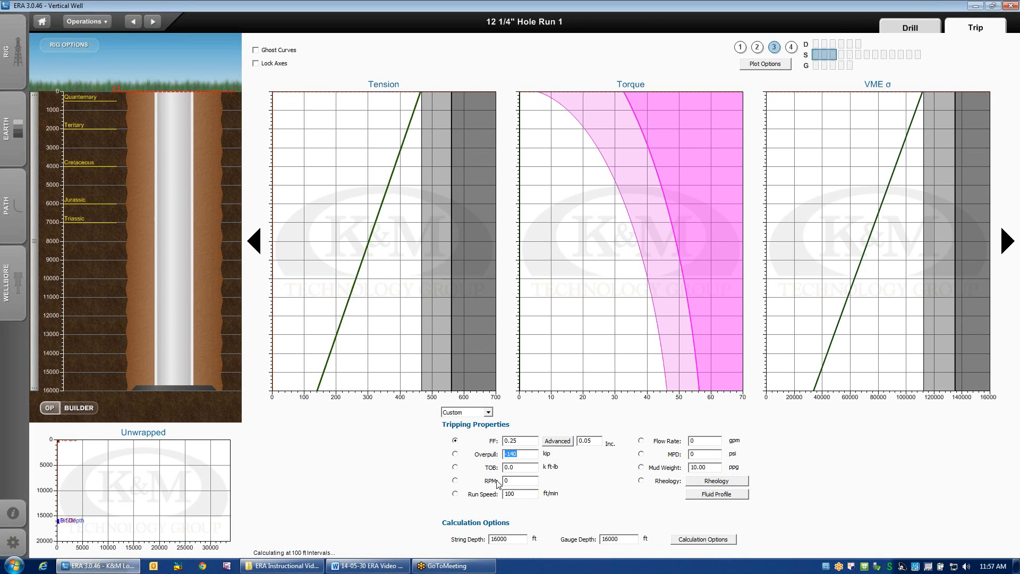
# Step: Refine the overpull to -145 kip, check the stress at surface, and reset WOB to 0
pyautogui.click(514, 454)
pyautogui.moveTo(514, 453); pyautogui.dragTo(517, 454)
pyautogui.write('5')
pyautogui.press('Return')
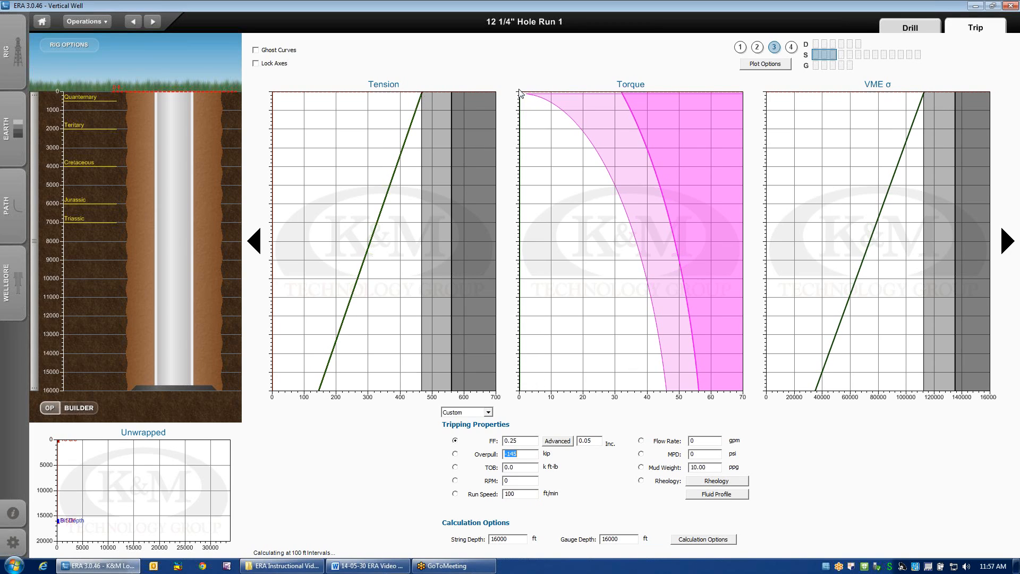
pyautogui.moveTo(925, 101)
pyautogui.write('0')
pyautogui.press('Return')
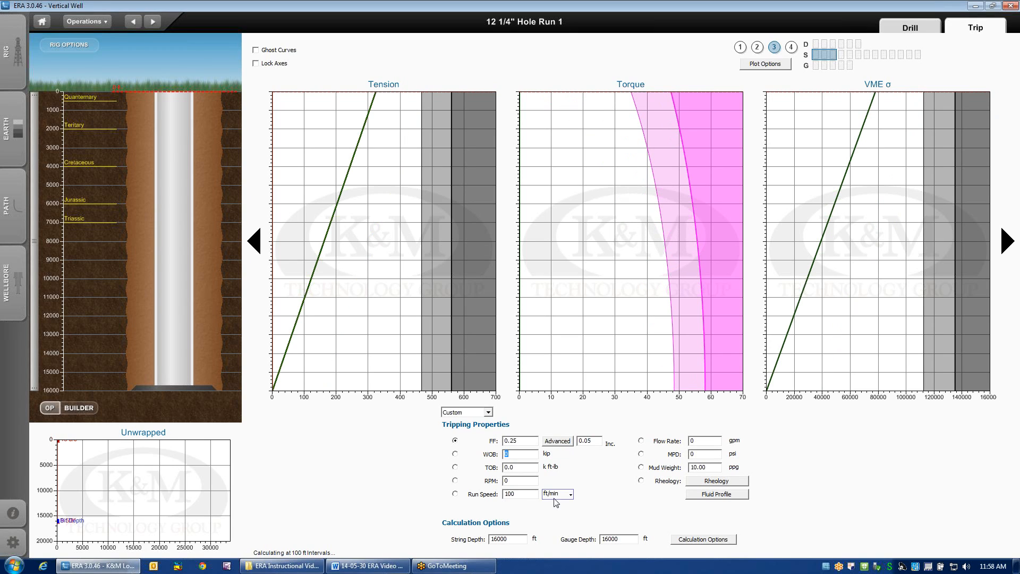
# Step: Apply a TOB of 15 k ft-lb, reset it to 0 for comparison, and set it back to 15 k ft-lb
pyautogui.press('Tab')
pyautogui.write('15')
pyautogui.press('Return')
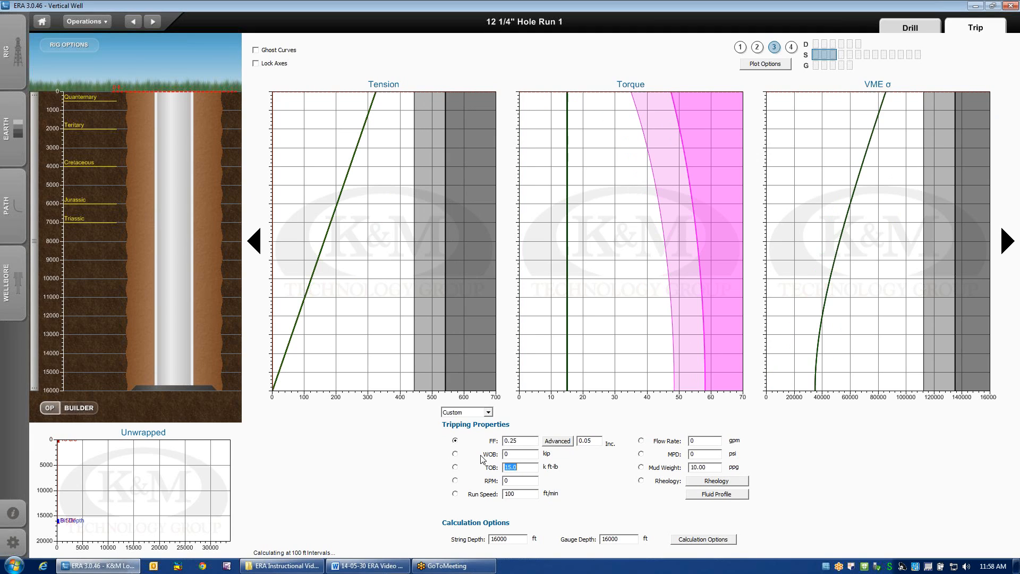
pyautogui.moveTo(567, 388)
pyautogui.write('0')
pyautogui.press('Return')
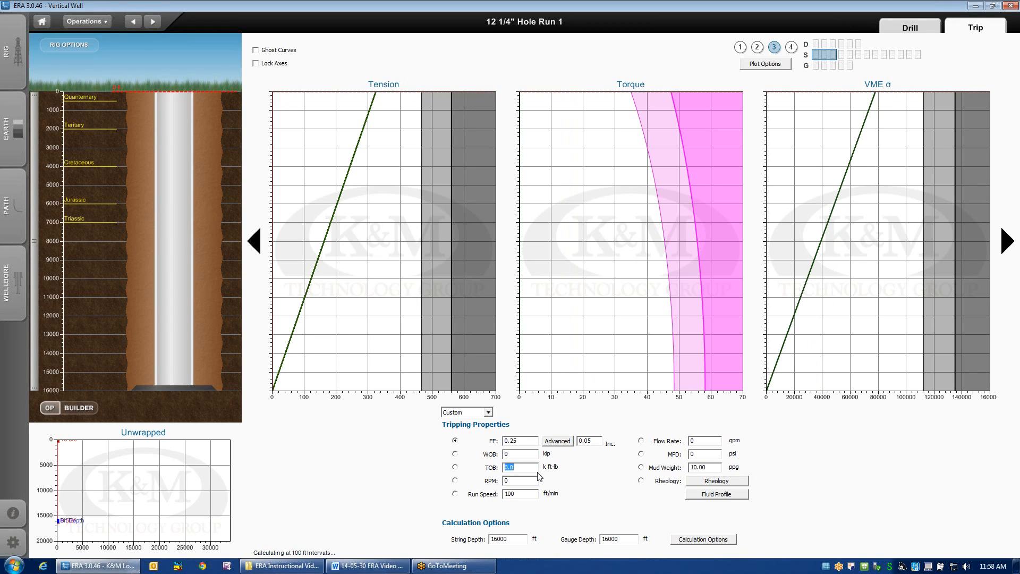
pyautogui.write('15')
pyautogui.press('Return')
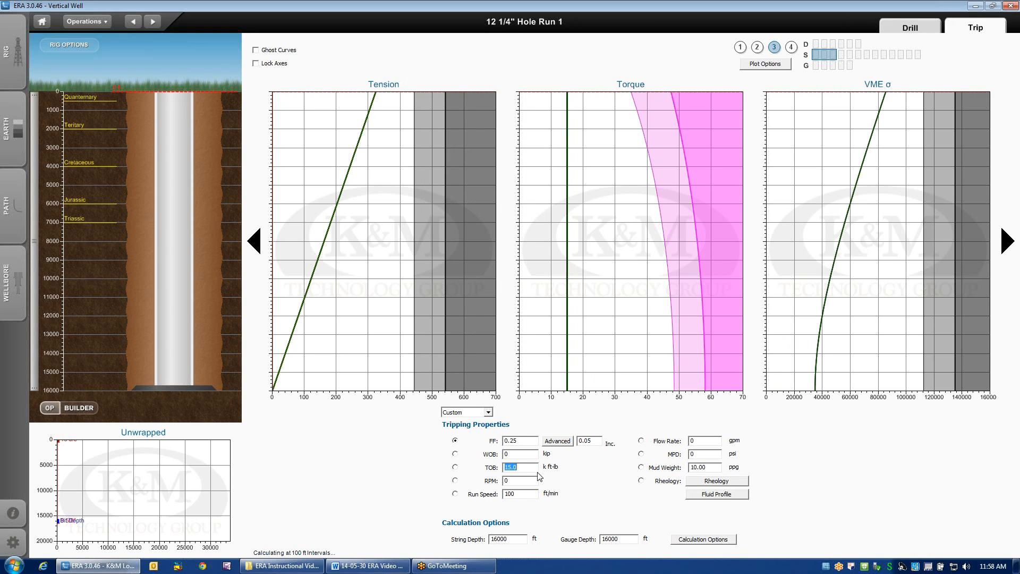
# Step: Try overpulls of -100 and -120 kip in combination with the applied torque
pyautogui.click(513, 454)
pyautogui.moveTo(515, 455); pyautogui.dragTo(488, 453)
pyautogui.write('-100')
pyautogui.press('Return')
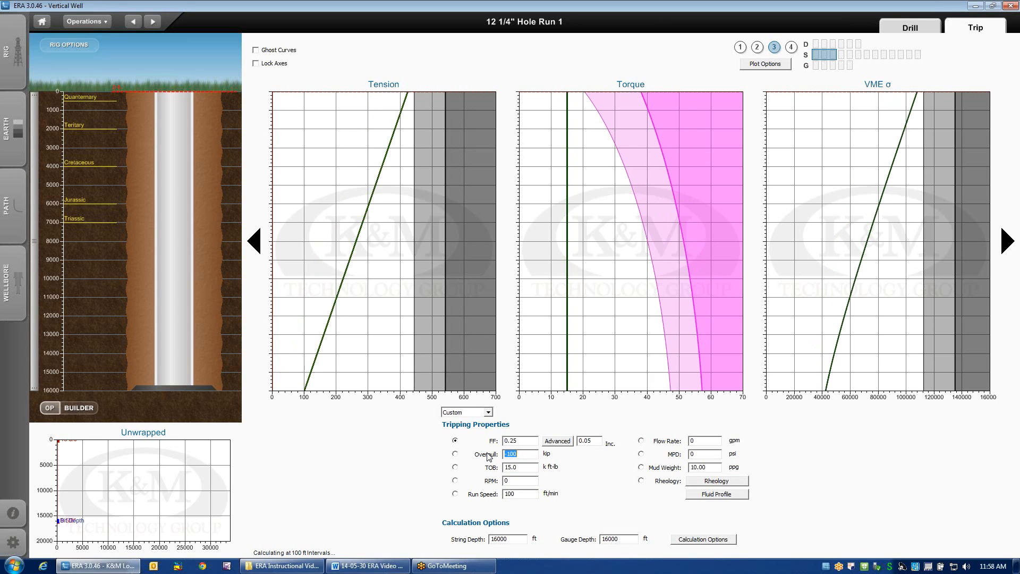
pyautogui.write('-120')
pyautogui.press('Return')
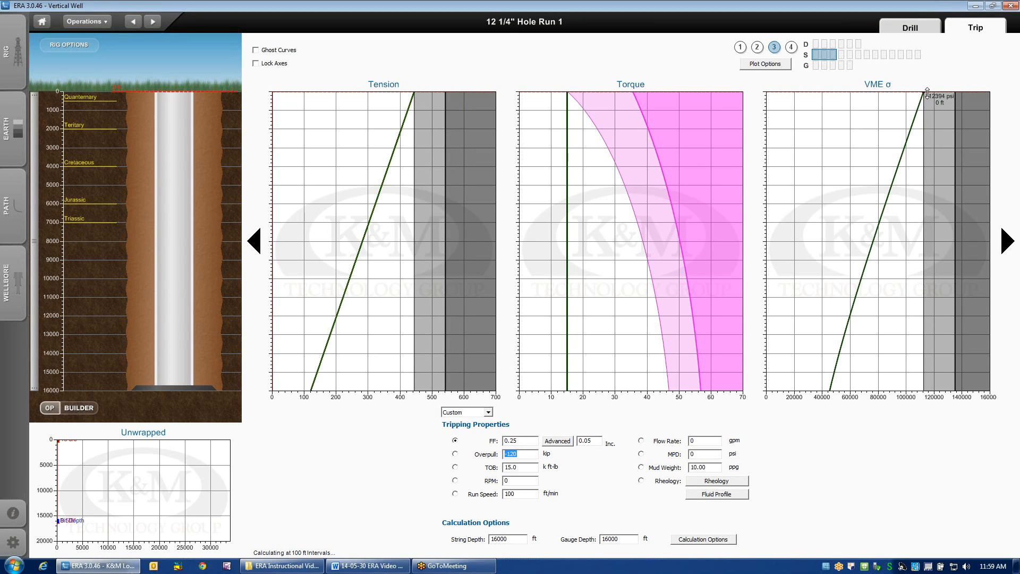
# Step: Set the flow rate to 900 gpm and the overpull to -100 kip
pyautogui.click(693, 441)
pyautogui.write('900')
pyautogui.press('Return')
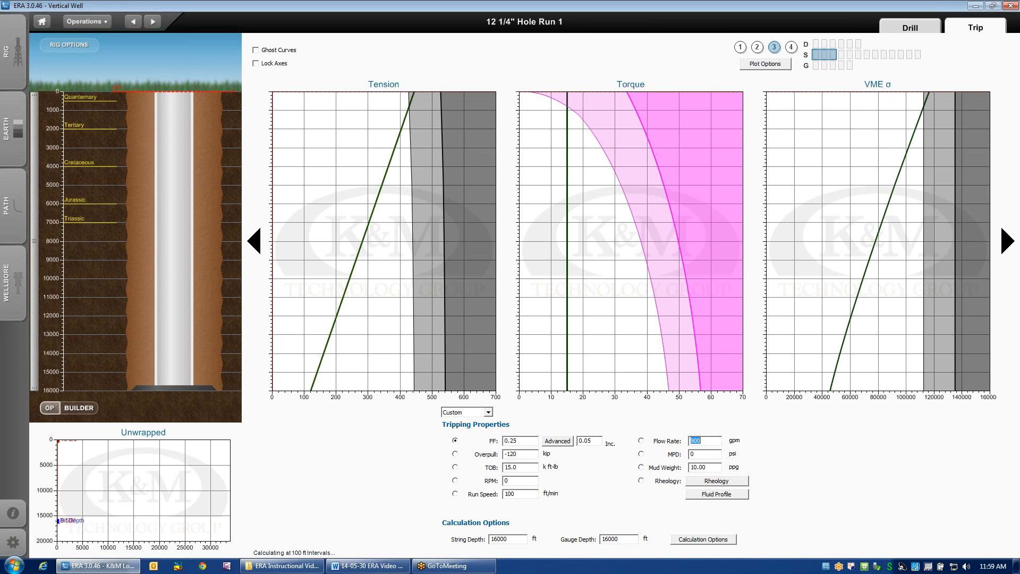
pyautogui.click(509, 454)
pyautogui.press('Return')
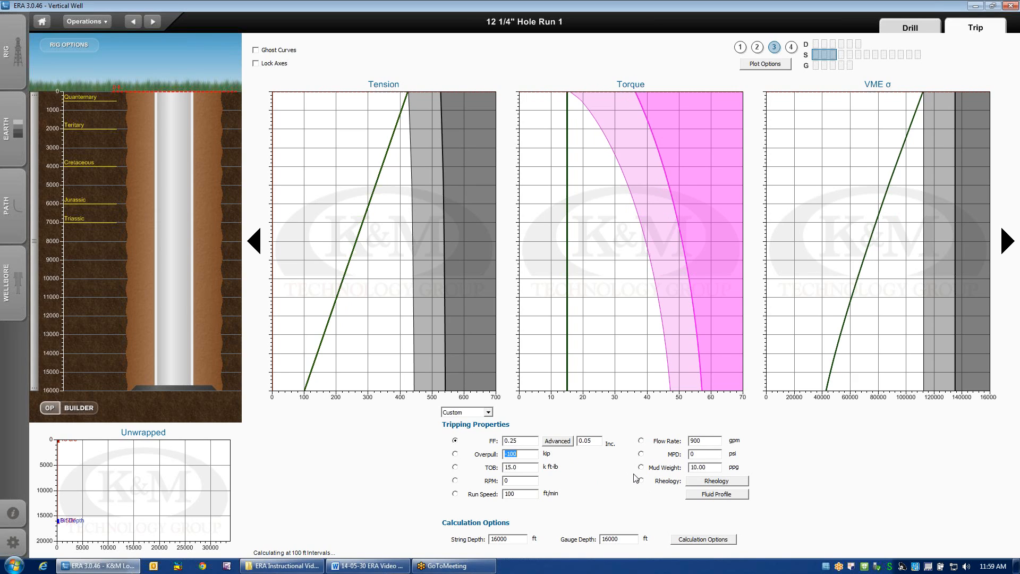
# Step: Reset both the WOB and the flow rate to 0
pyautogui.write('0')
pyautogui.press('Return')
pyautogui.moveTo(705, 441); pyautogui.dragTo(691, 441)
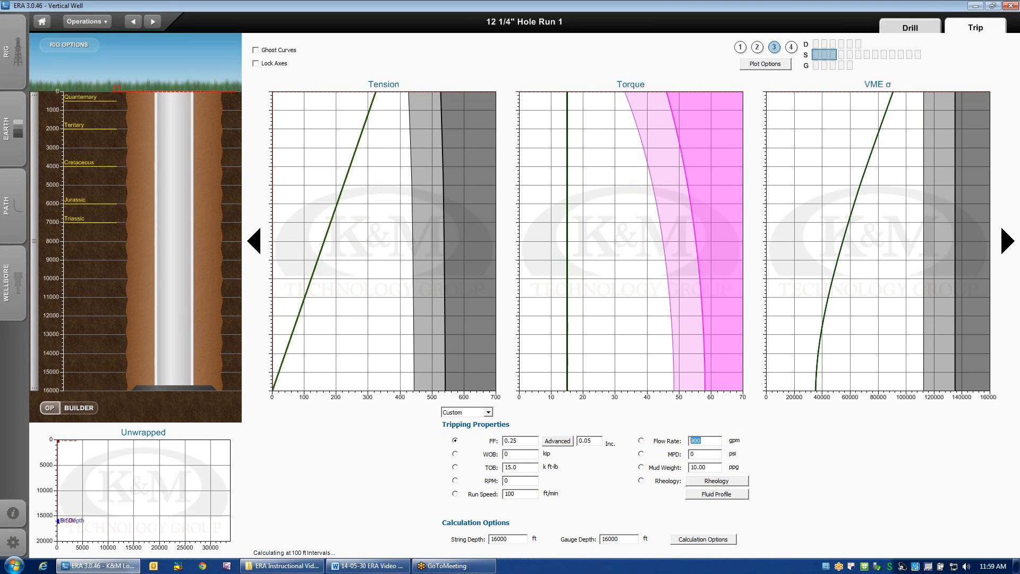
pyautogui.write('0')
pyautogui.press('Return')
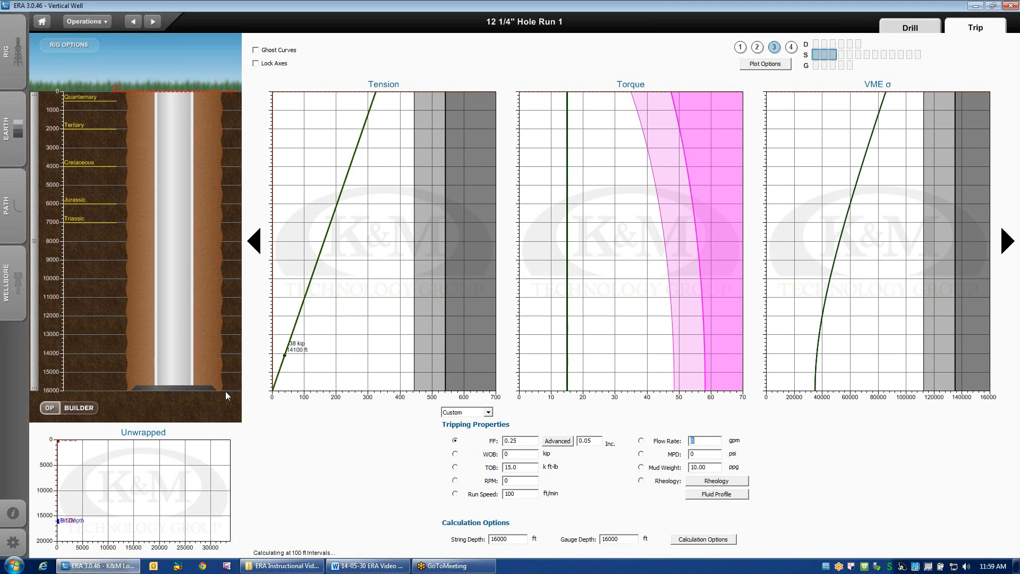
# Step: In the drill string builder, extend the 5.500 in drill pipe at the top of the string to about 1806 ft
pyautogui.click(91, 408)
pyautogui.click(201, 407)
pyautogui.click(83, 85)
pyautogui.moveTo(170, 66); pyautogui.dragTo(169, 95)
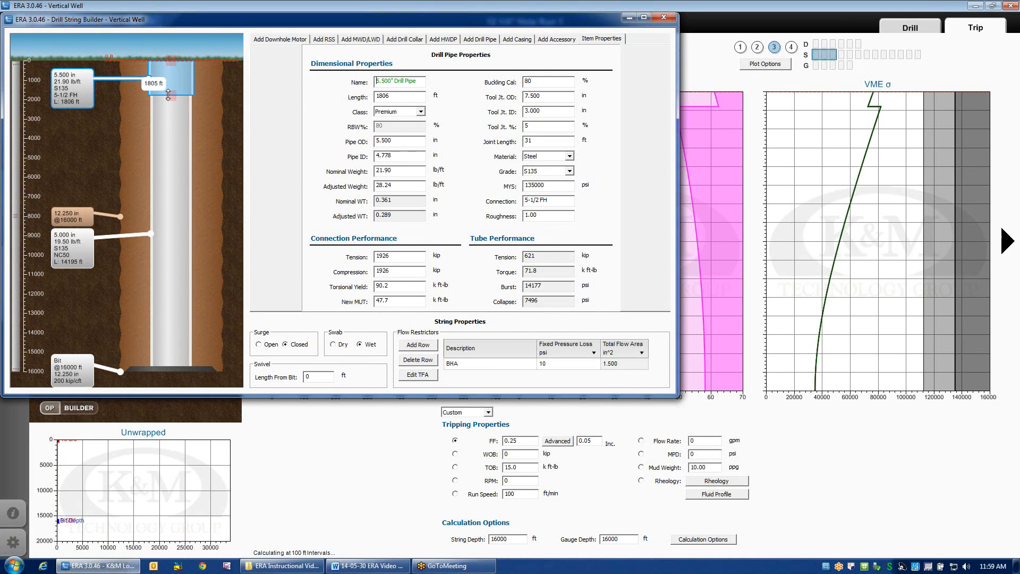
pyautogui.click(663, 17)
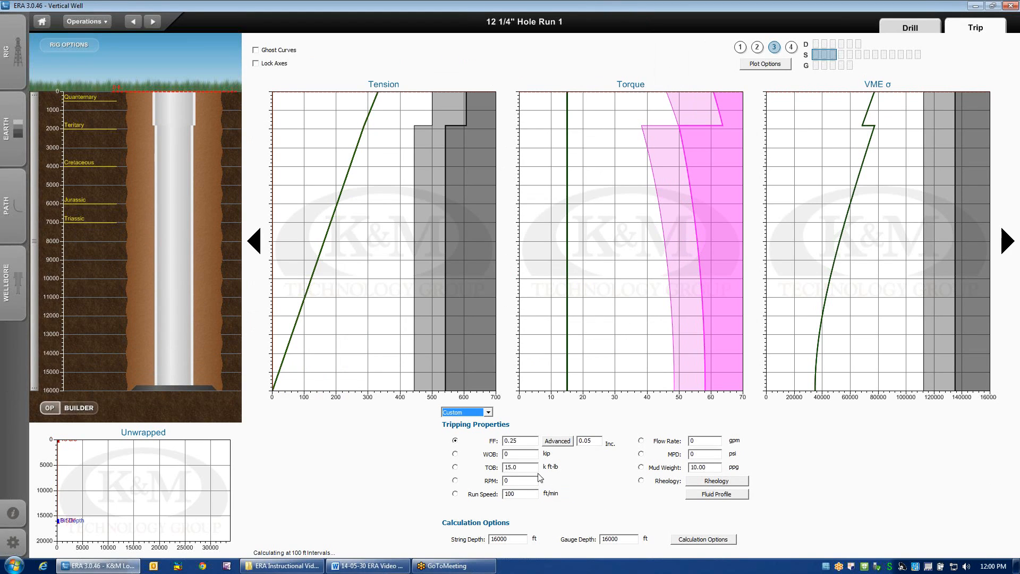
# Step: Increase the overpull on the tapered string stepwise from -120 kip to -160 kip
pyautogui.moveTo(516, 455); pyautogui.dragTo(469, 456)
pyautogui.write('-12')
pyautogui.press('Return')
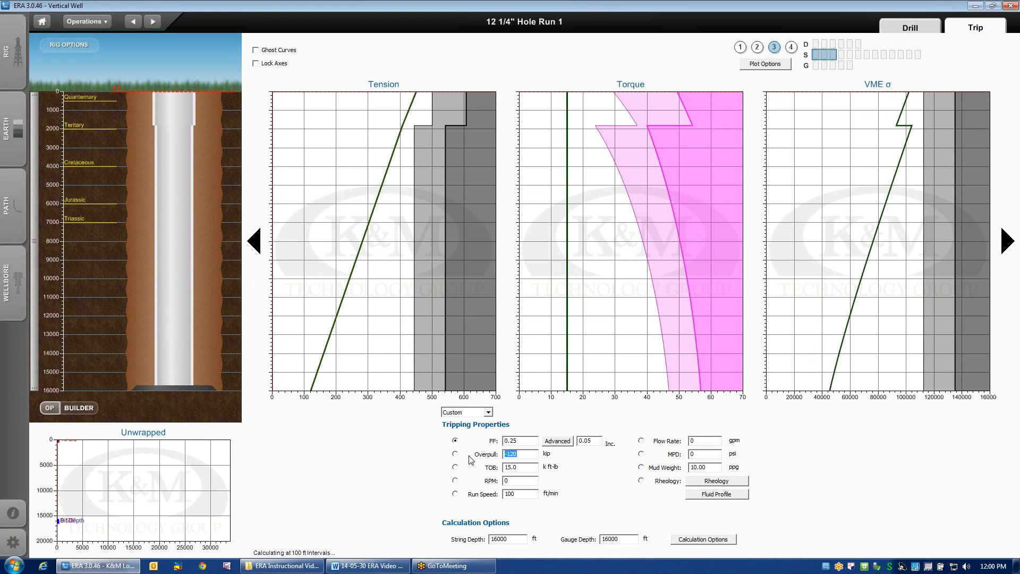
pyautogui.write('-130')
pyautogui.press('Return')
pyautogui.write('-')
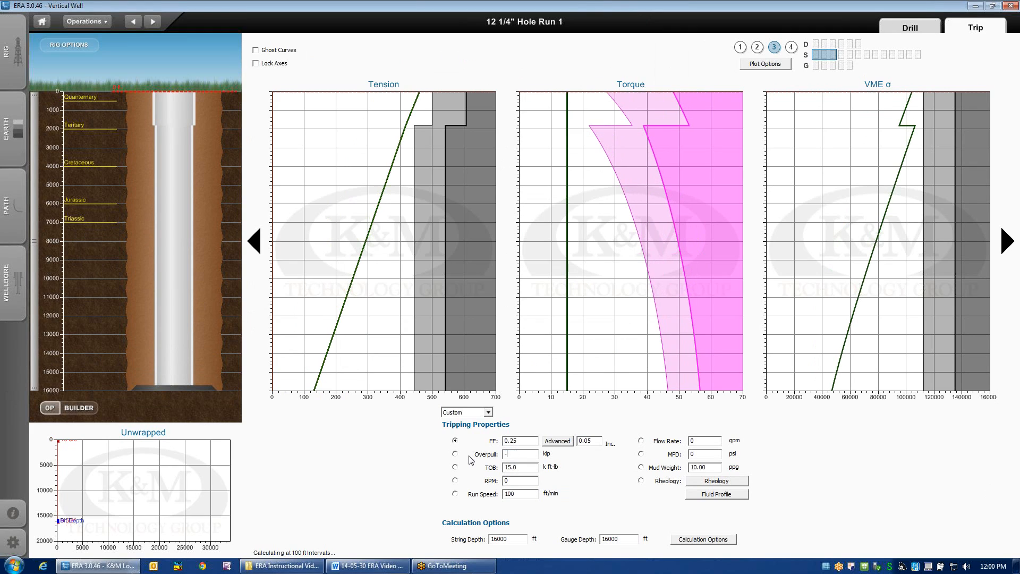
pyautogui.press('Return')
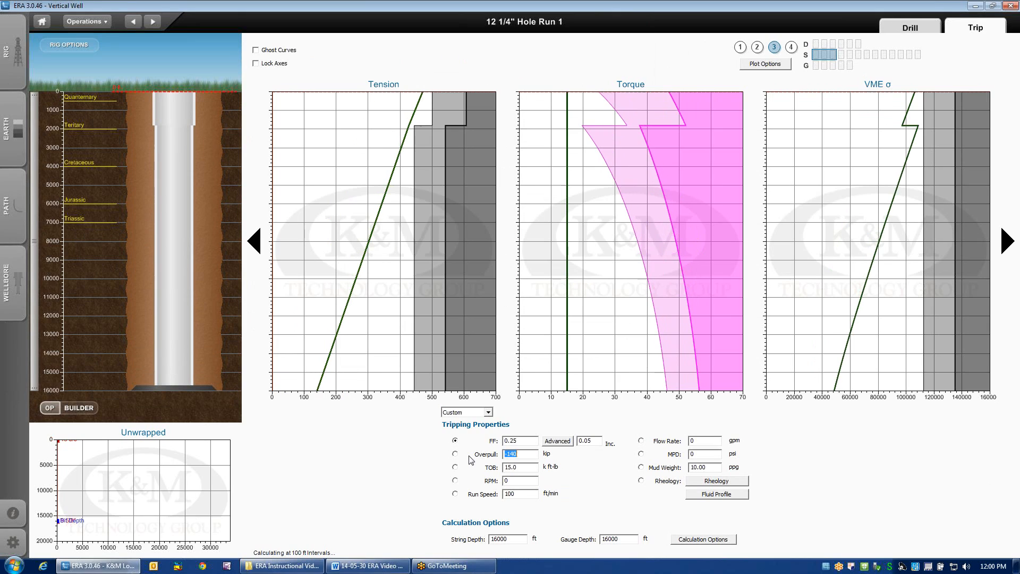
pyautogui.write('-1')
pyautogui.press('Return')
pyautogui.write('-160')
pyautogui.press('Return')
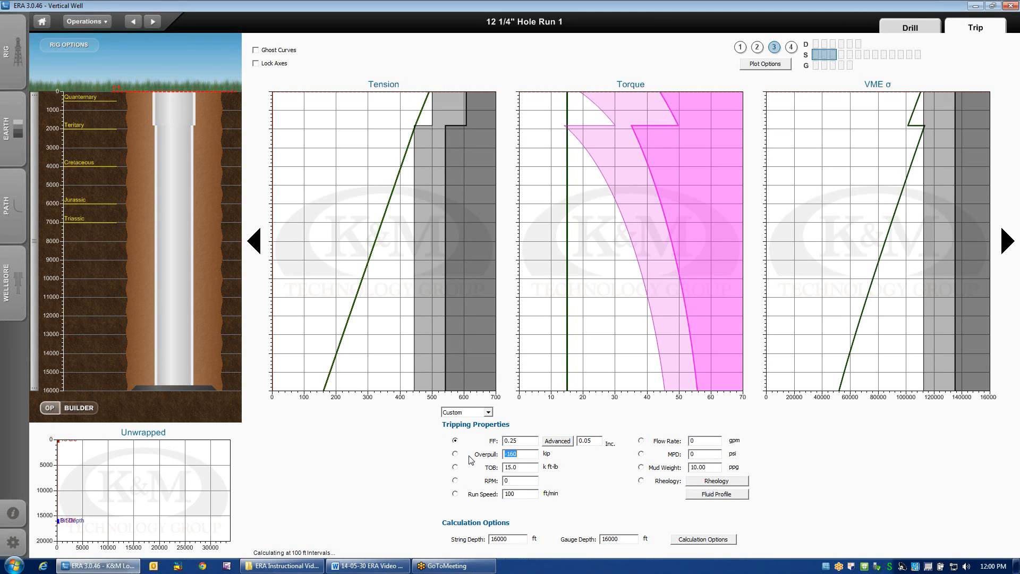
# Step: Inspect the tension at the pipe crossover and at surface, and compare the D plot set with the S plot set
pyautogui.moveTo(413, 127)
pyautogui.moveTo(444, 93)
pyautogui.click(817, 44)
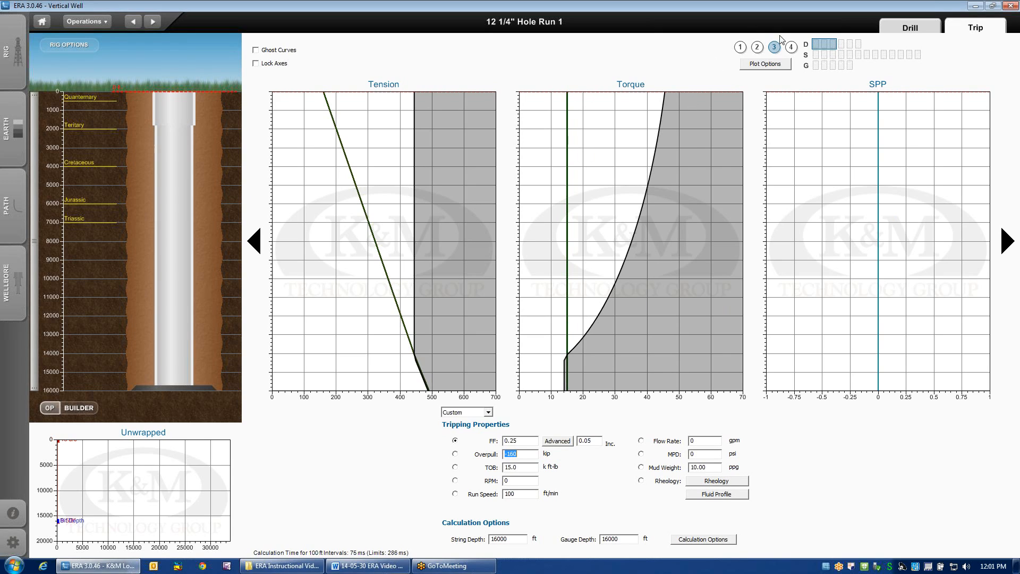
pyautogui.click(817, 55)
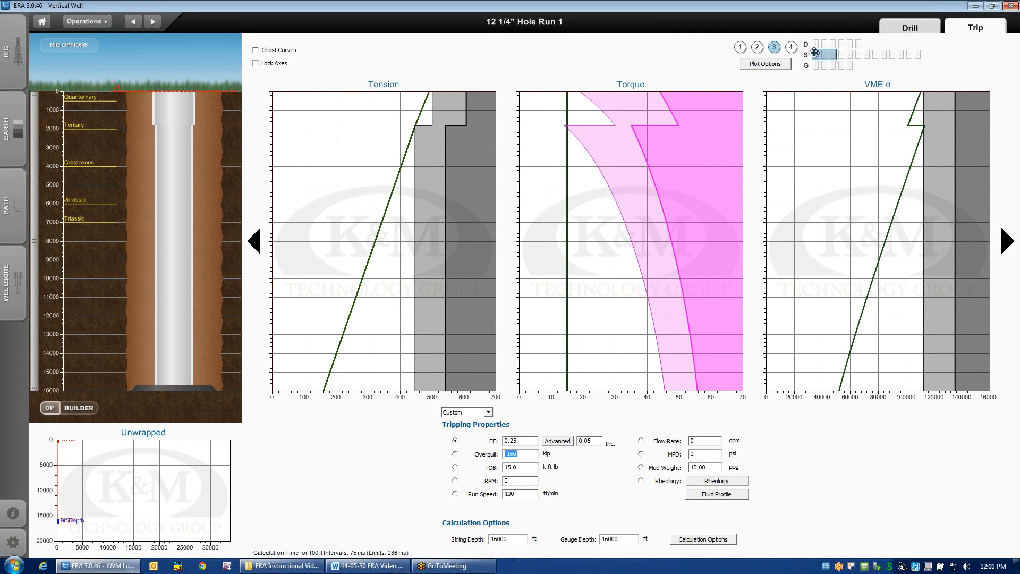